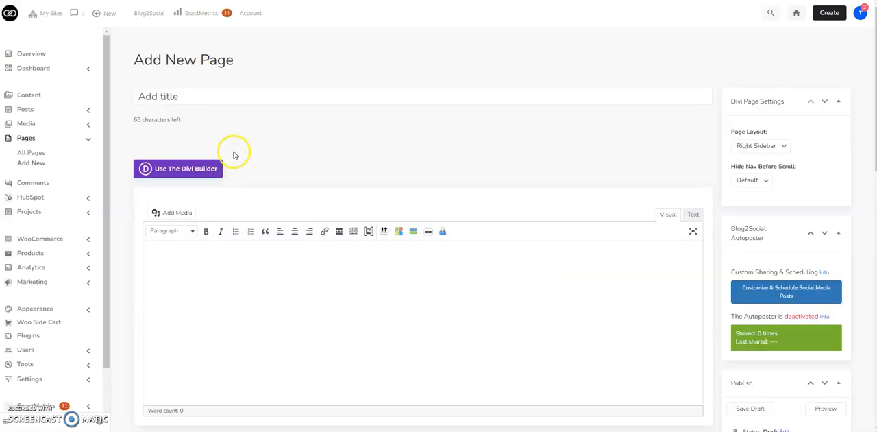
# - Start the Divi Builder on the new page and open the premade Restaurant layout pack
pyautogui.click(195, 169)
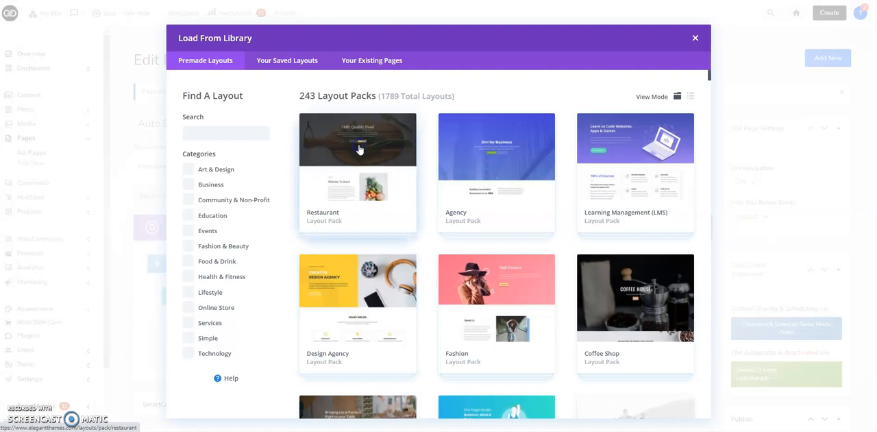
pyautogui.click(315, 131)
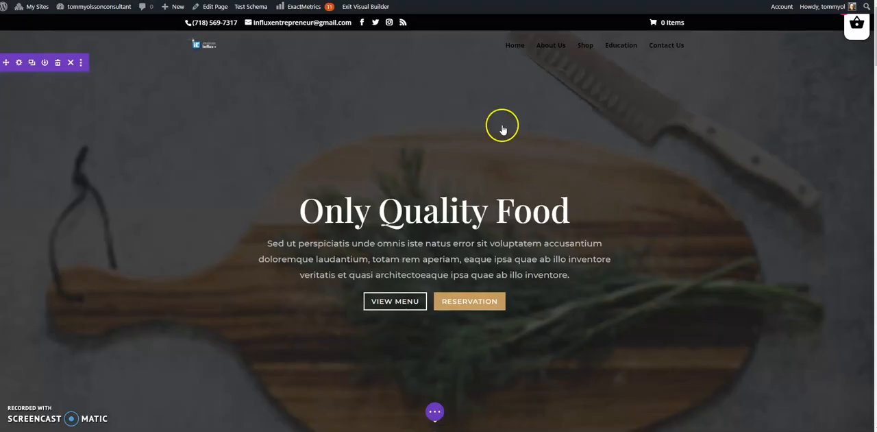
# - Open the settings of the vegetable basket image beside the Welcome To Royal heading and check the media library for replacement images
pyautogui.scroll(-2, 502, 131)
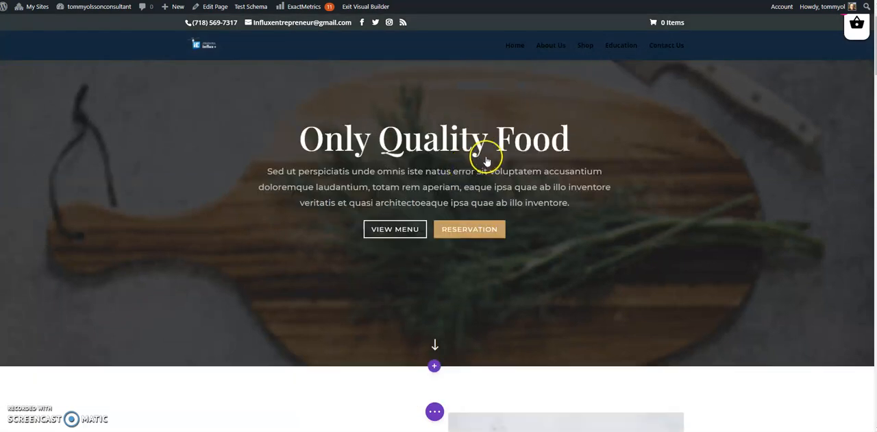
pyautogui.scroll(-2, 465, 170)
pyautogui.scroll(-5, 465, 170)
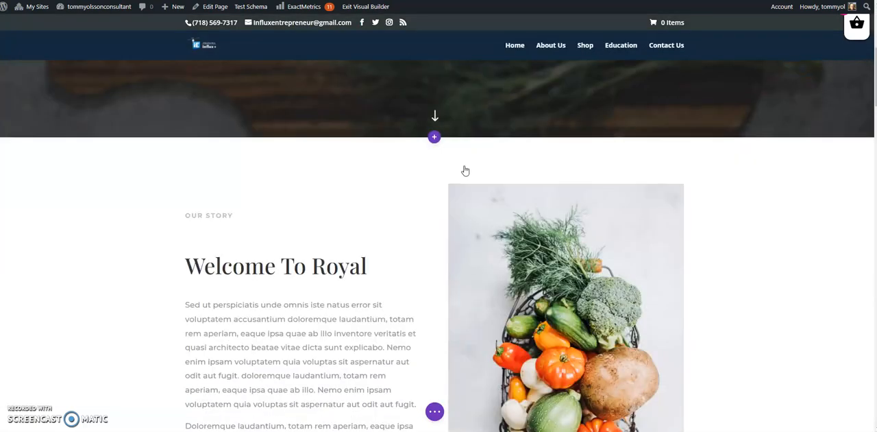
pyautogui.scroll(-2, 448, 173)
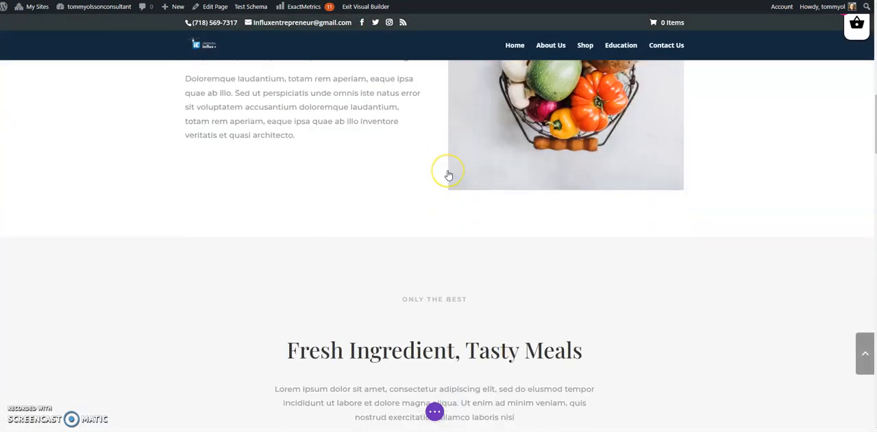
pyautogui.scroll(5, 448, 173)
pyautogui.scroll(2, 448, 176)
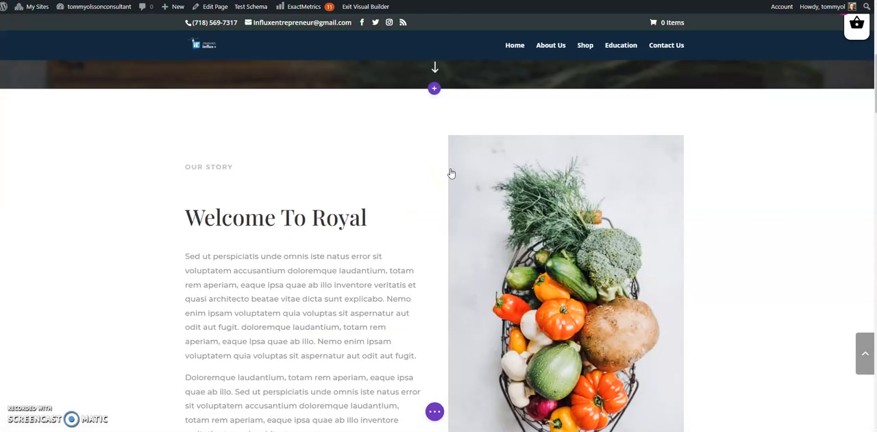
pyautogui.click(547, 302)
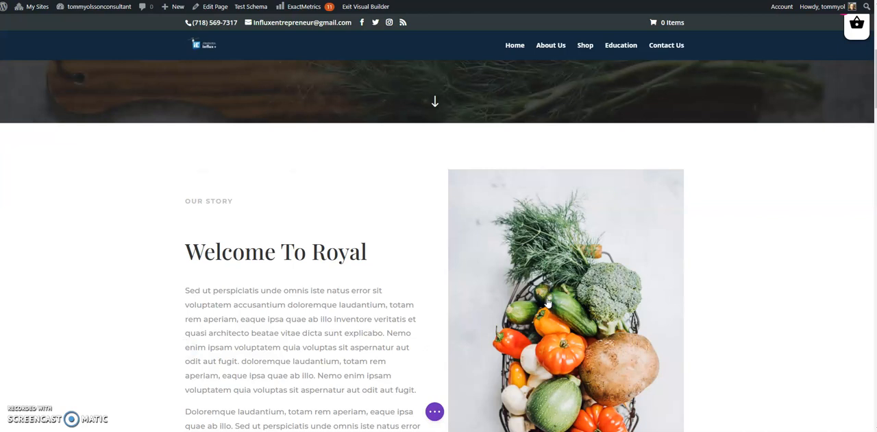
pyautogui.click(109, 41)
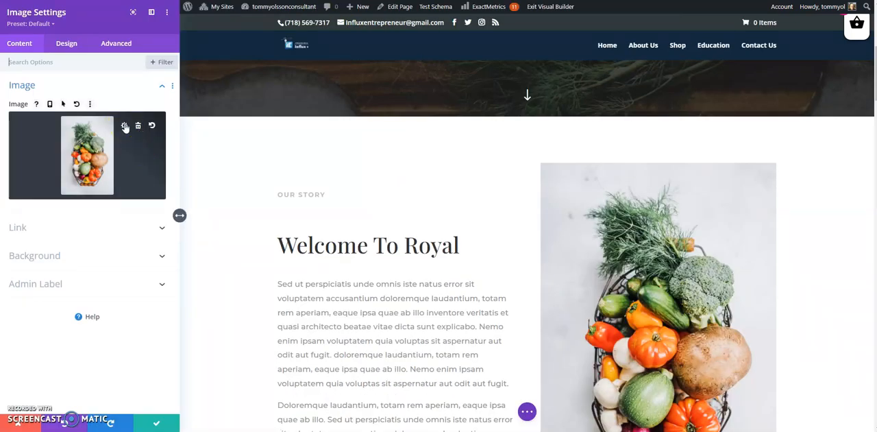
pyautogui.click(125, 126)
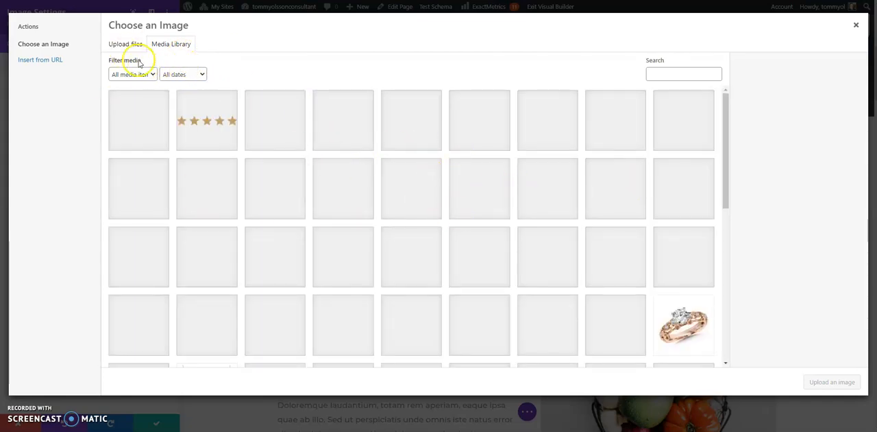
pyautogui.press('Escape')
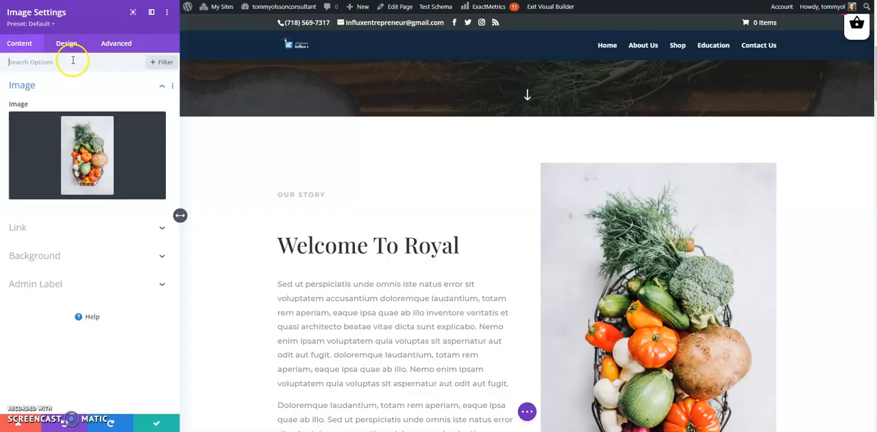
# - Set the vegetable basket image's minimum height to 366px in its sizing options
pyautogui.click(68, 43)
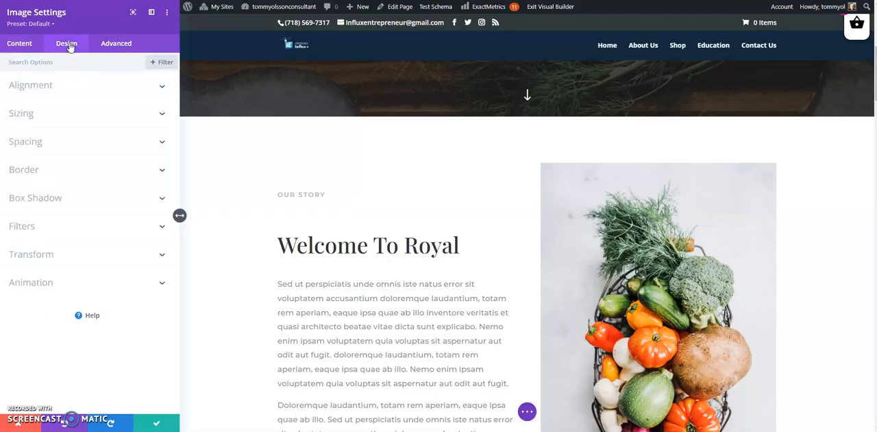
pyautogui.click(164, 113)
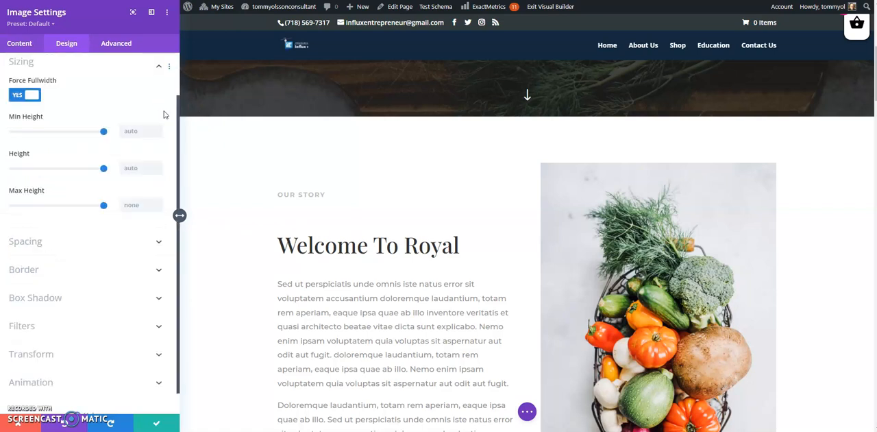
pyautogui.click(102, 135)
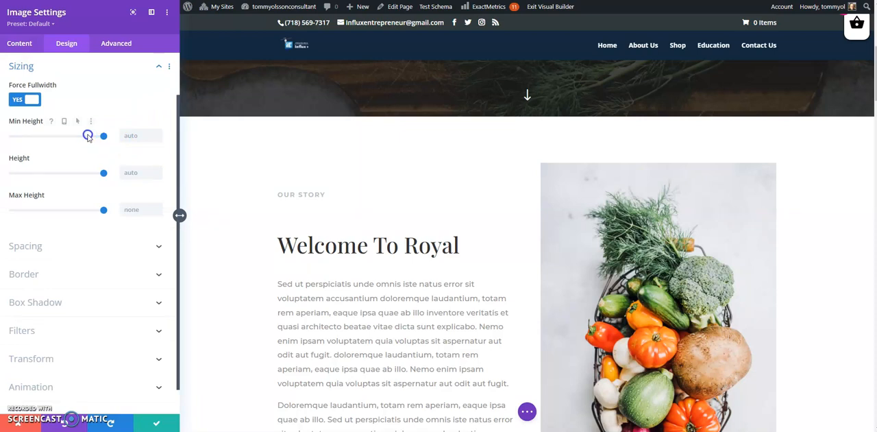
pyautogui.moveTo(77, 136); pyautogui.dragTo(57, 134)
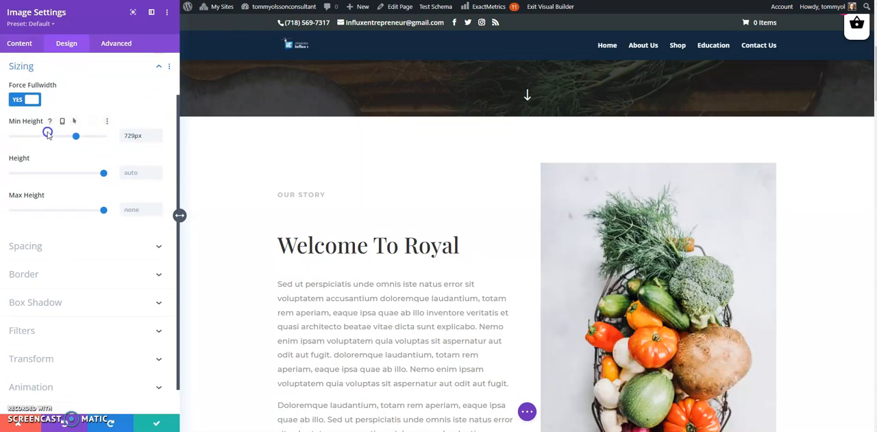
pyautogui.click(39, 136)
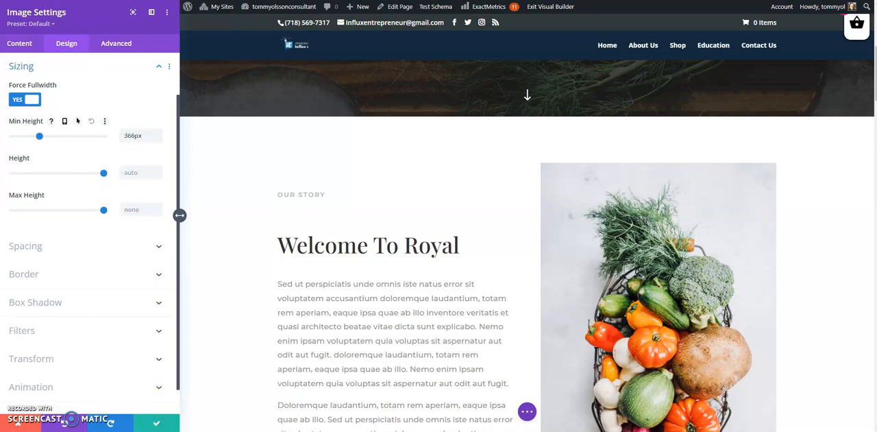
# - Change the Welcome To Royal heading text to "Welcome To Our Site"
pyautogui.click(287, 255)
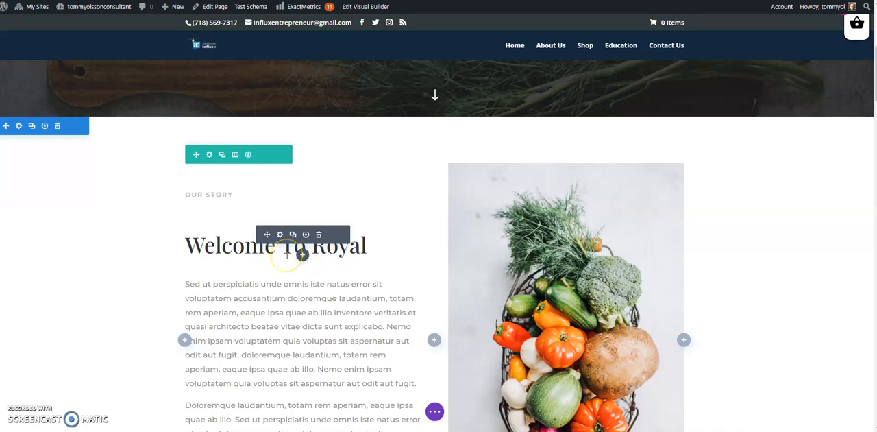
pyautogui.click(287, 254)
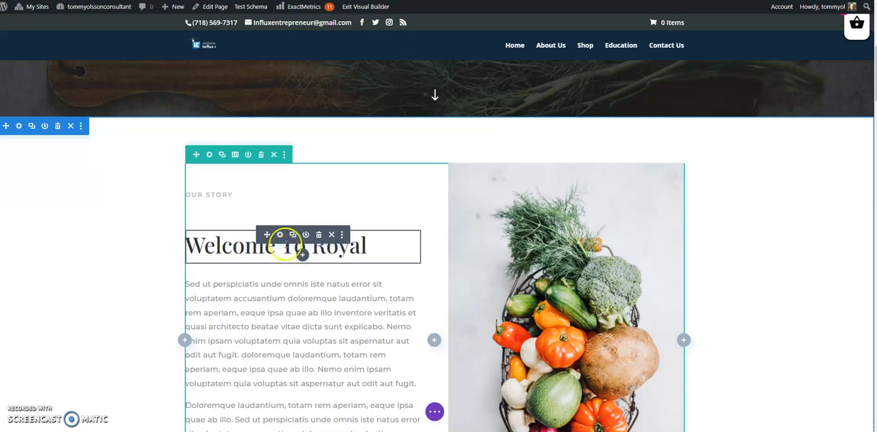
pyautogui.click(280, 235)
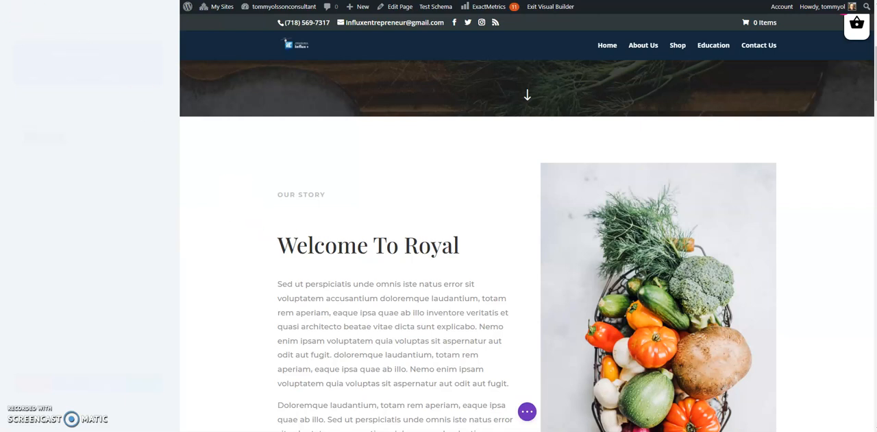
pyautogui.click(125, 189)
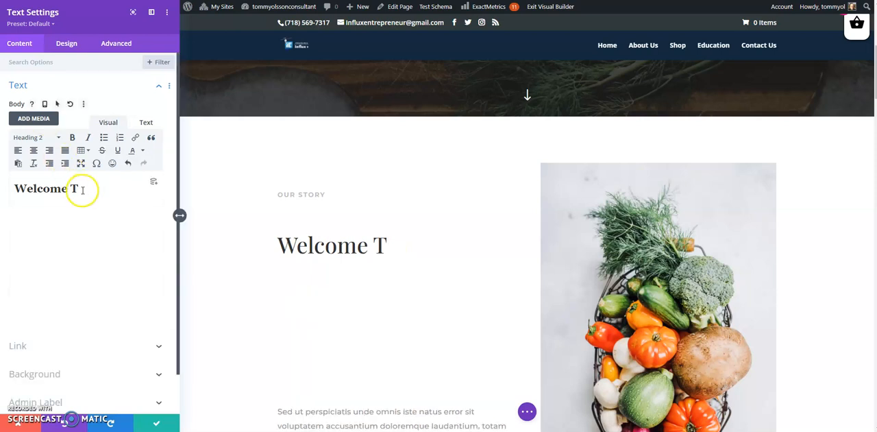
pyautogui.click(78, 185)
pyautogui.write('o')
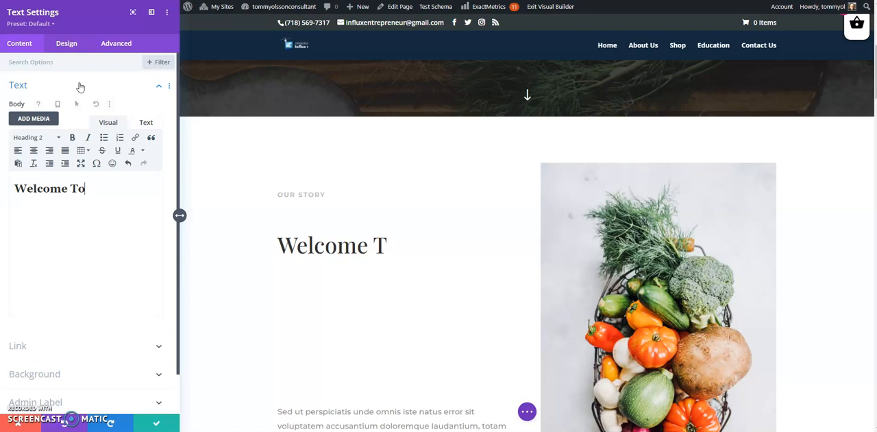
pyautogui.click(76, 81)
pyautogui.write('Our Site')
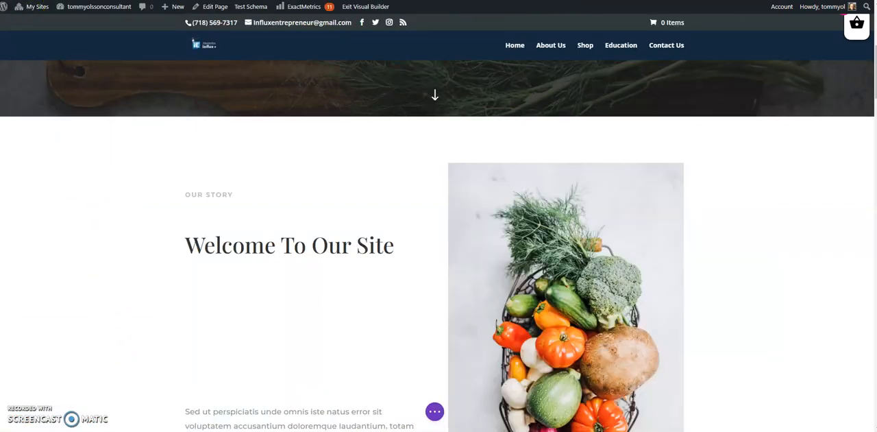
# - Set the background color of the View Items button under Fresh Ingredient, Tasty Meals to red #e02b20
pyautogui.scroll(-10, 387, 305)
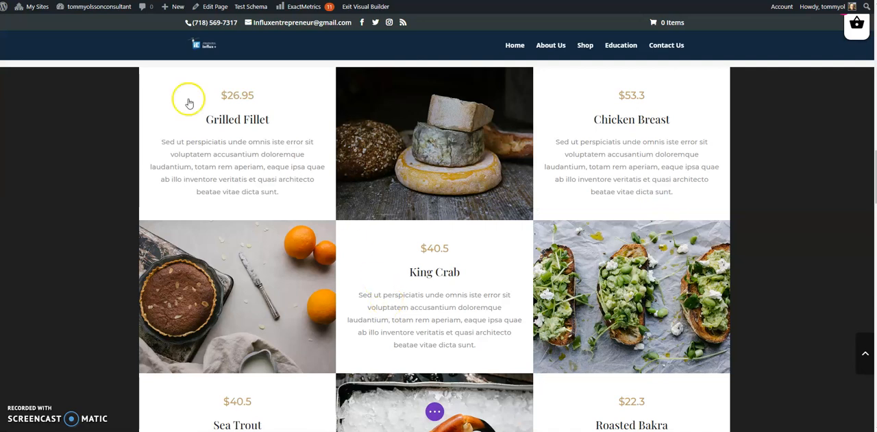
pyautogui.scroll(3, 456, 157)
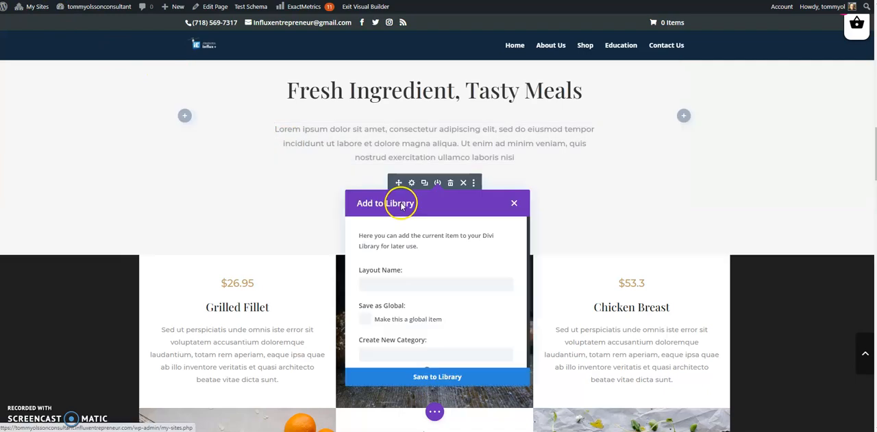
pyautogui.click(514, 200)
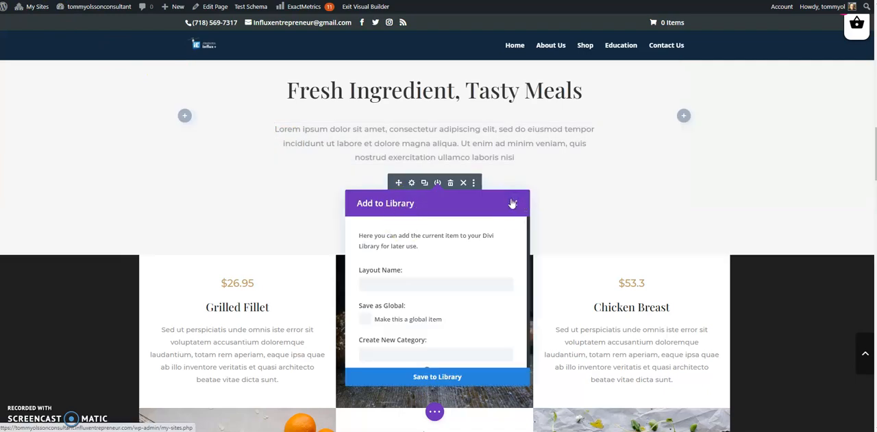
pyautogui.click(411, 182)
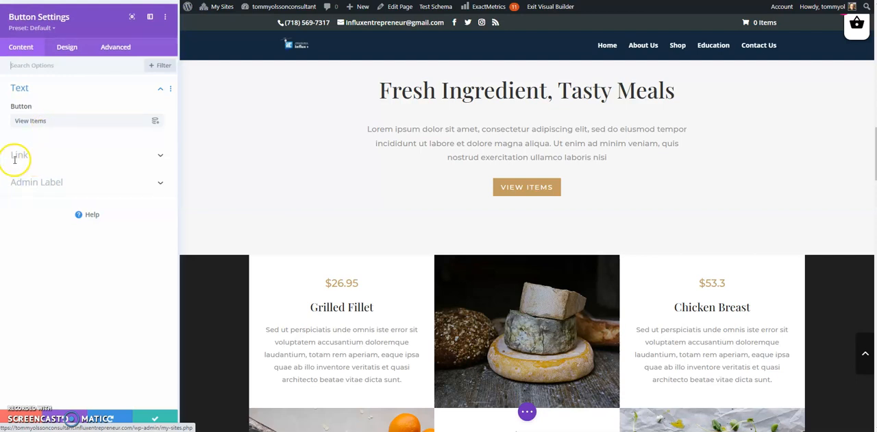
pyautogui.click(63, 46)
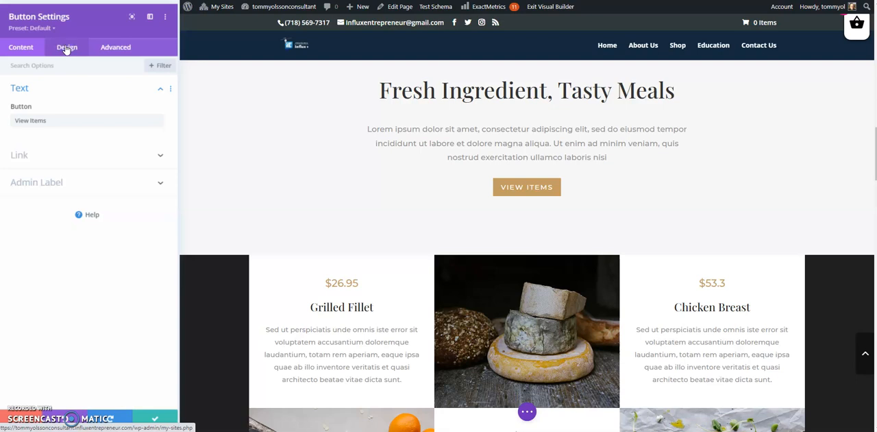
pyautogui.click(64, 48)
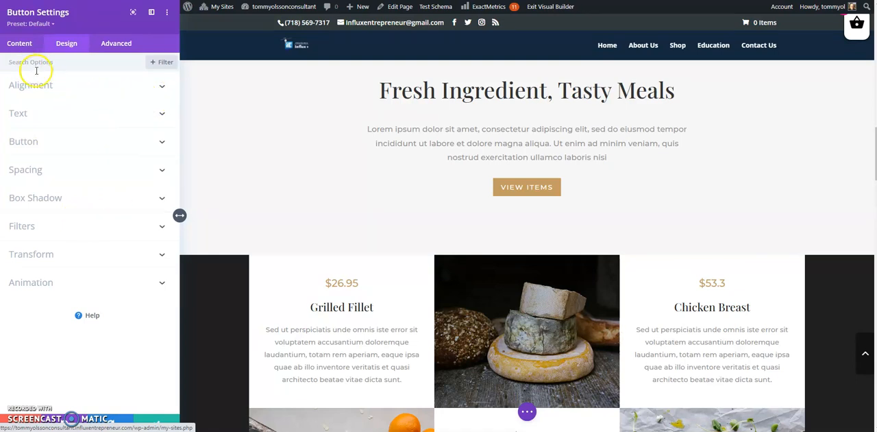
pyautogui.click(161, 143)
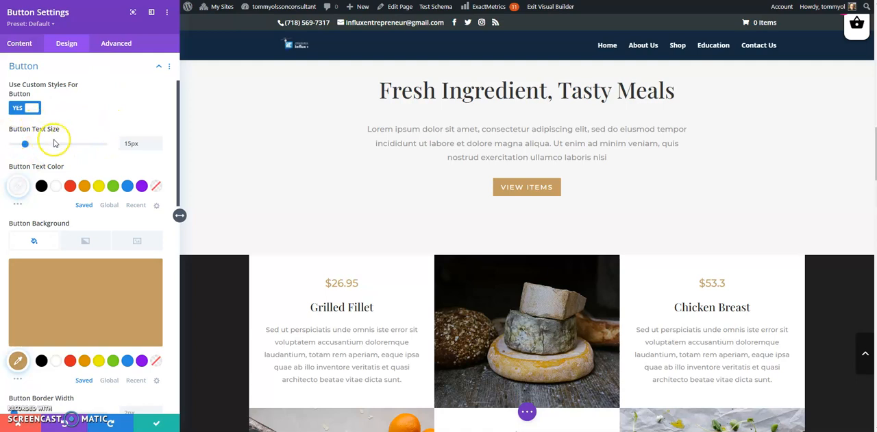
pyautogui.scroll(-3, 107, 124)
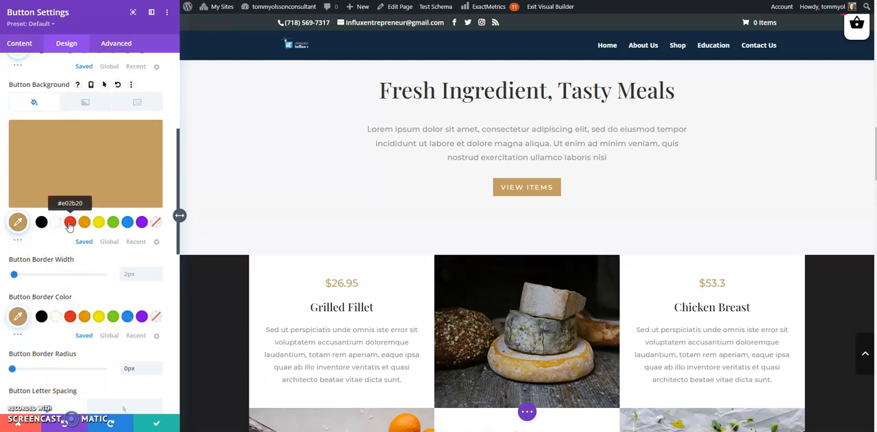
pyautogui.click(69, 222)
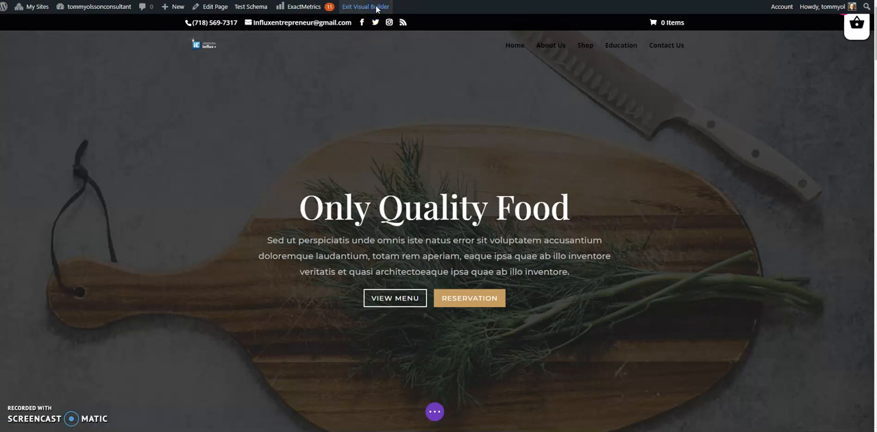
# - Exit the Visual Builder and save all changes to the page
pyautogui.click(376, 8)
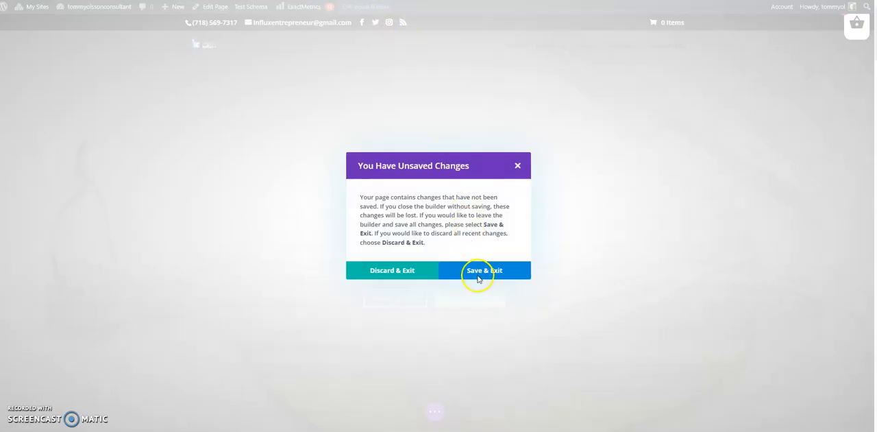
pyautogui.click(481, 273)
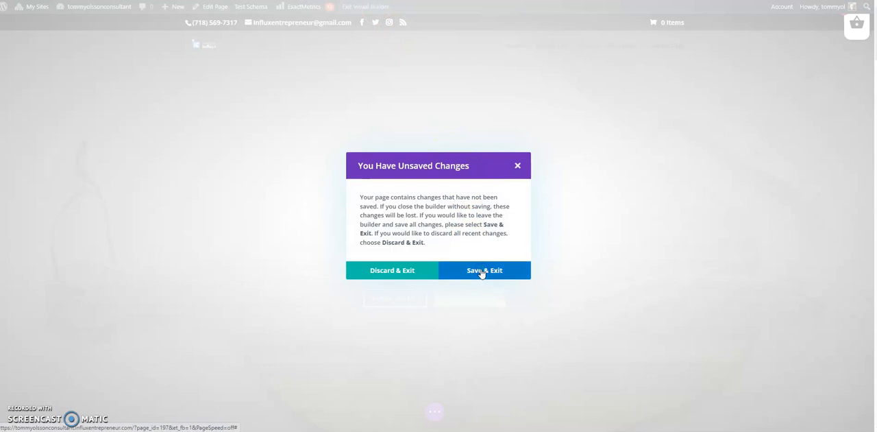